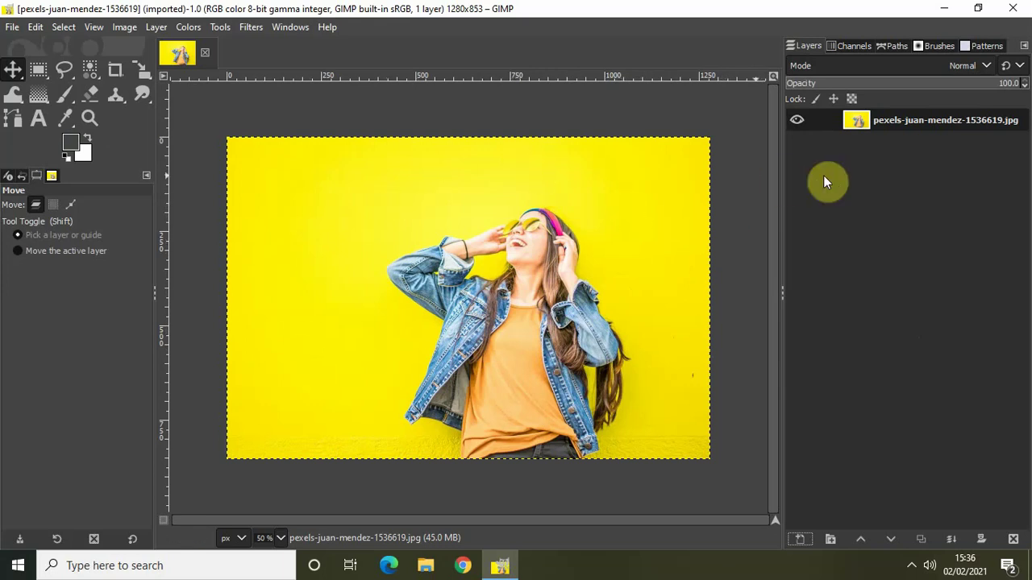
Step: Add an alpha channel to the photo layer and pick the By Color Select tool
right_click(919, 121)
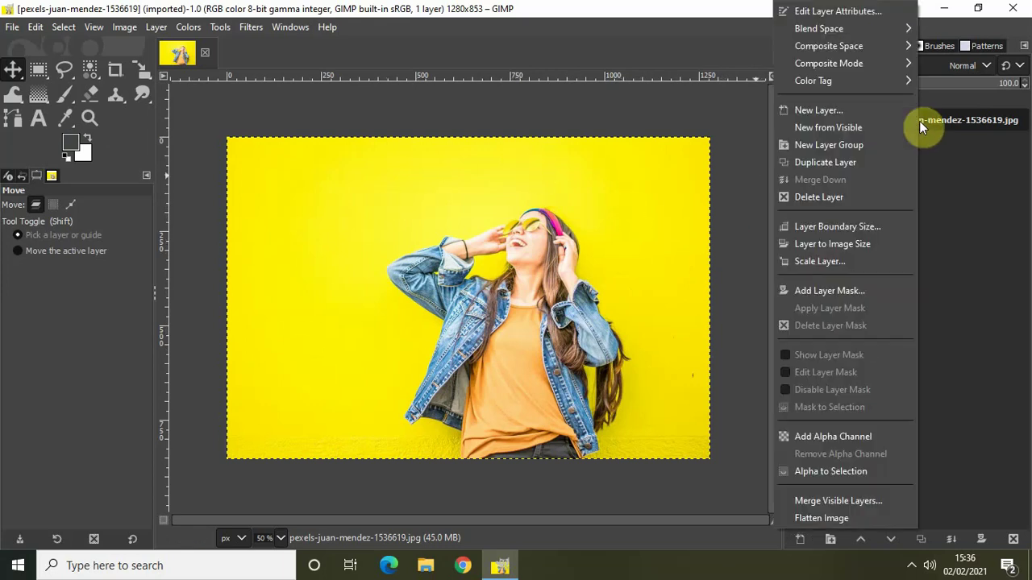
left_click(846, 436)
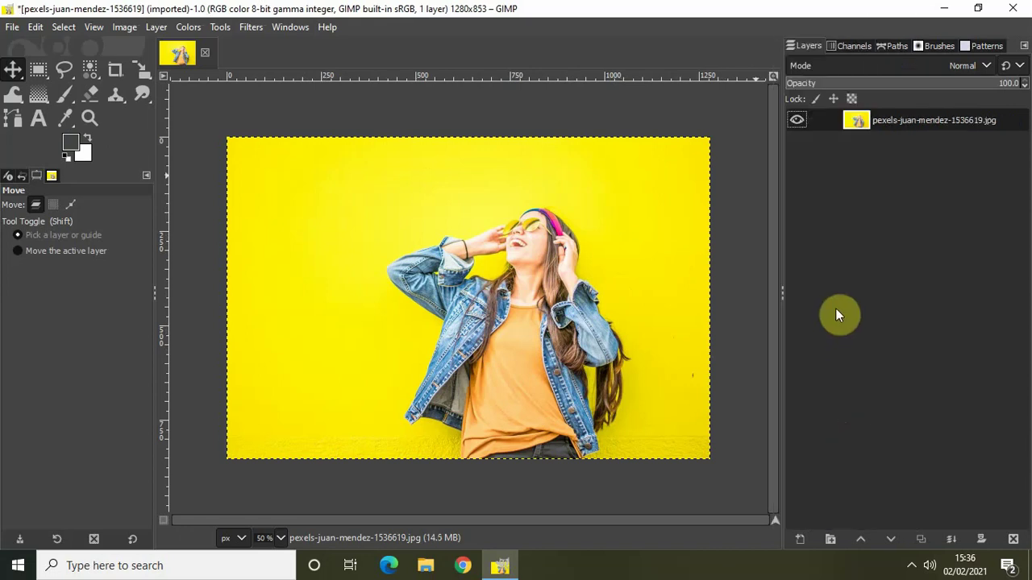
left_click(218, 28)
mouse_move(273, 46)
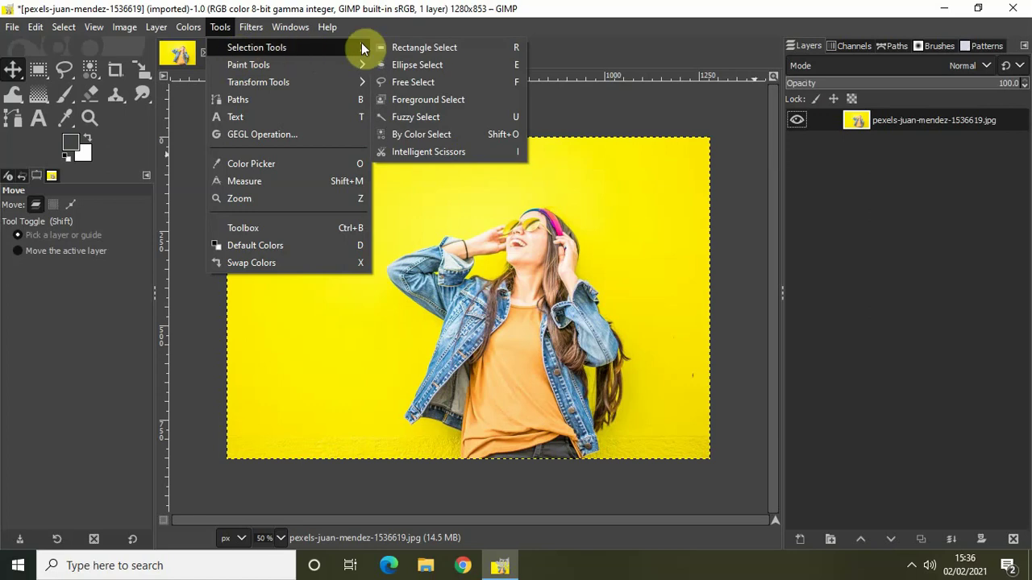
left_click(426, 138)
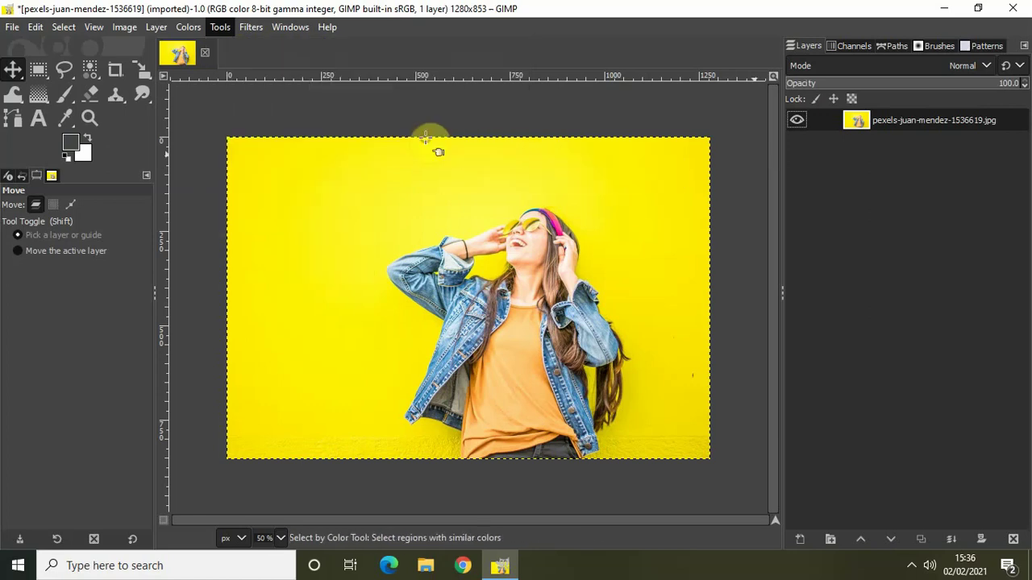
Step: Select and delete the main yellow background and the yellow swirl above her head
left_click(310, 272)
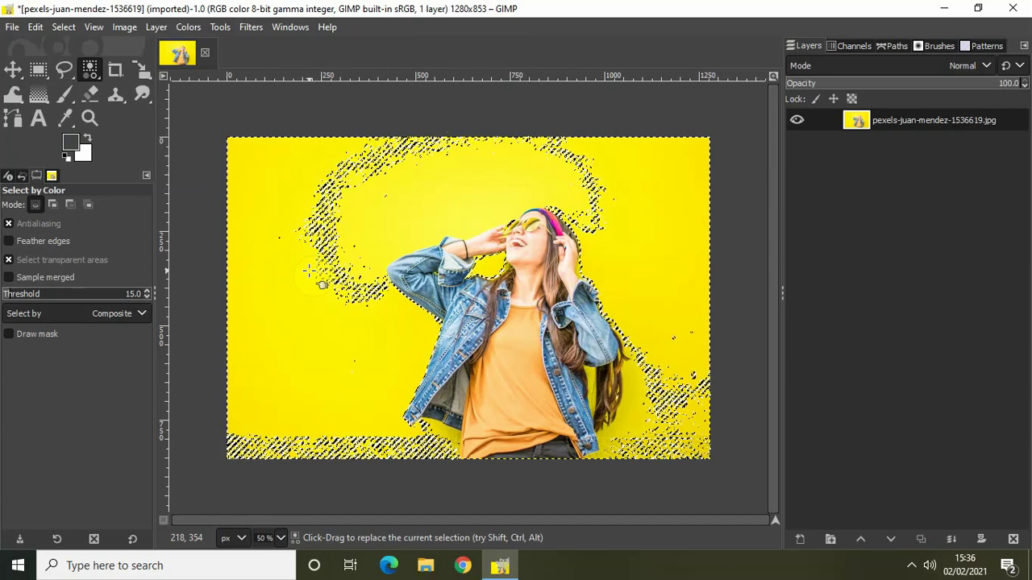
key("Delete")
left_click(413, 204)
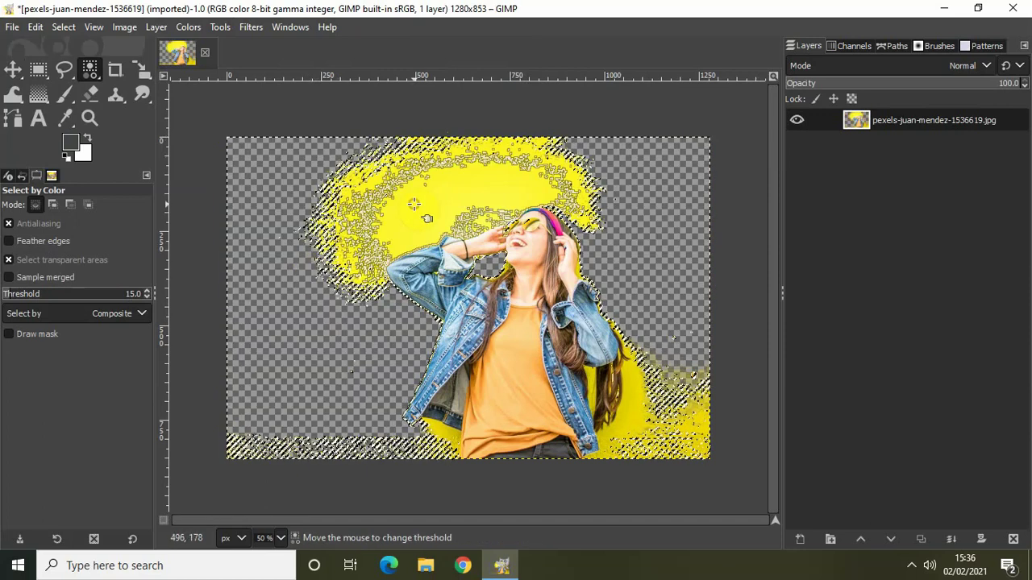
key("Delete")
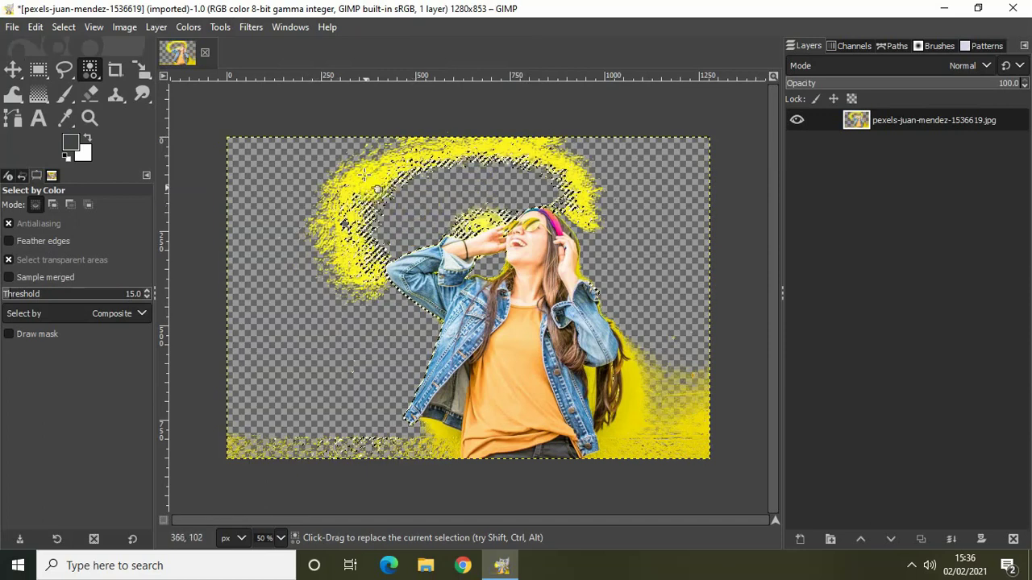
left_click(365, 175)
key("Delete")
Step: Delete the leftover yellow fringes near her hair and at the lower right
left_click(367, 178)
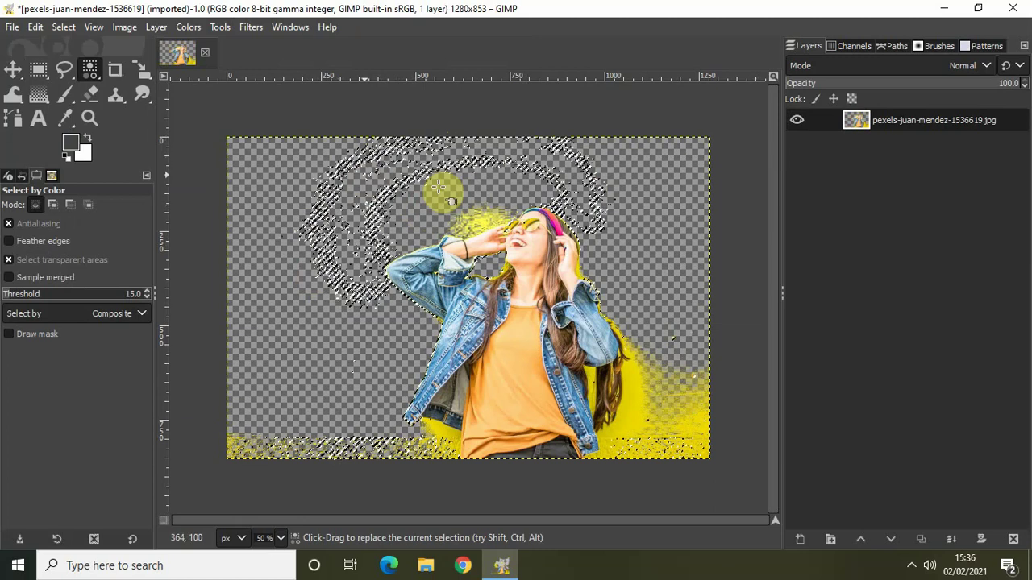
left_click(634, 411)
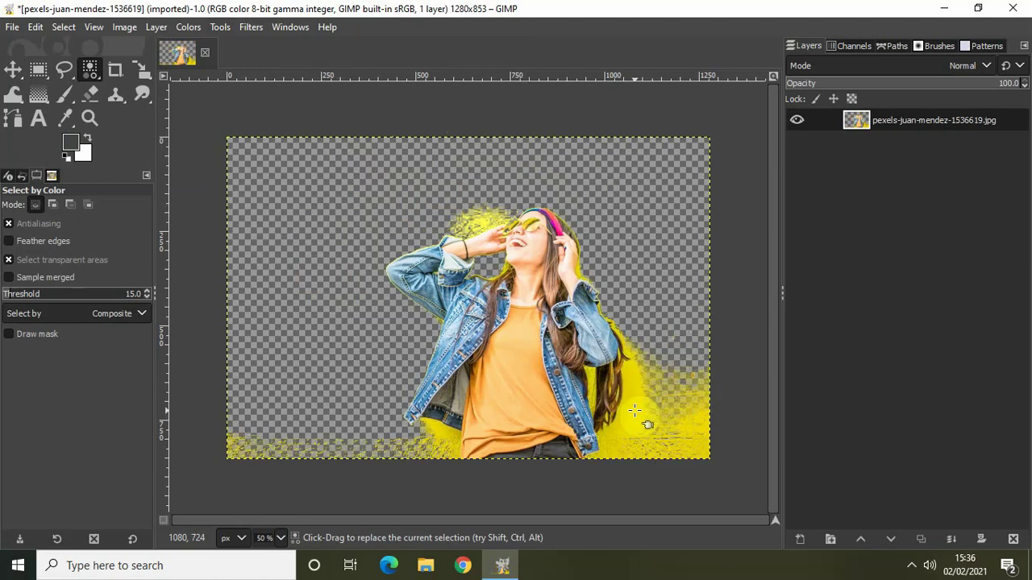
key("Delete")
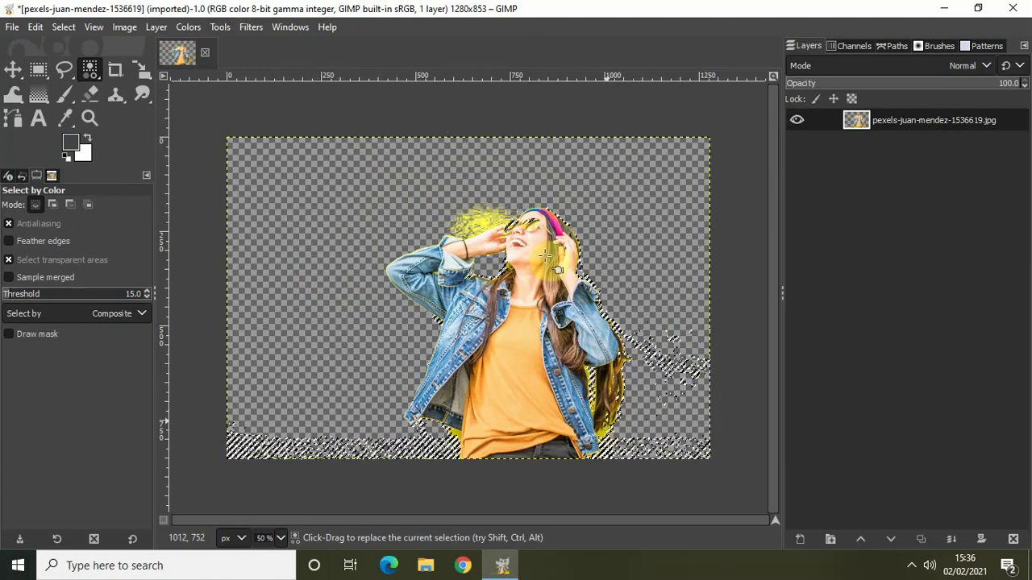
left_click(475, 224)
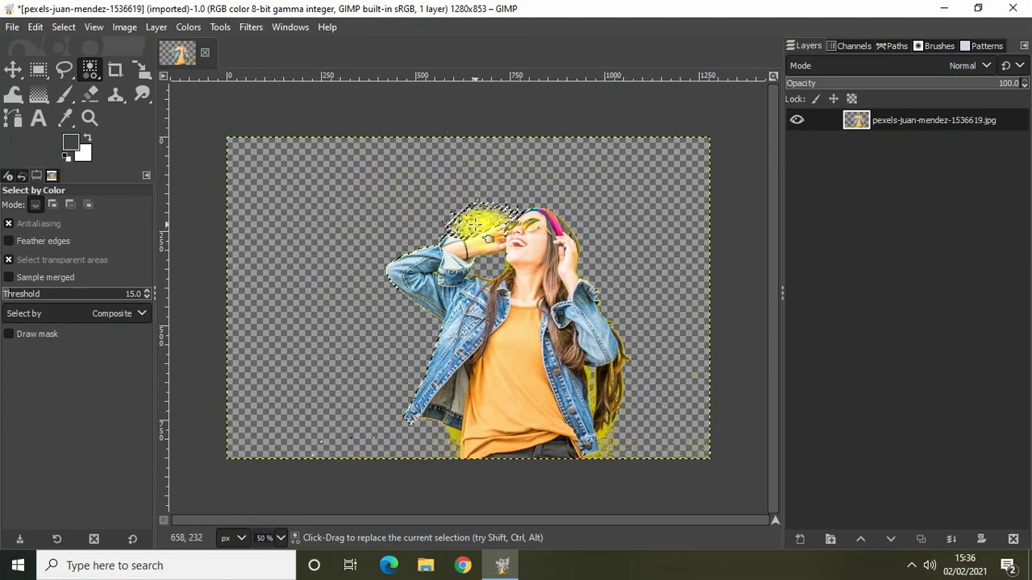
key("Delete")
left_click(662, 403)
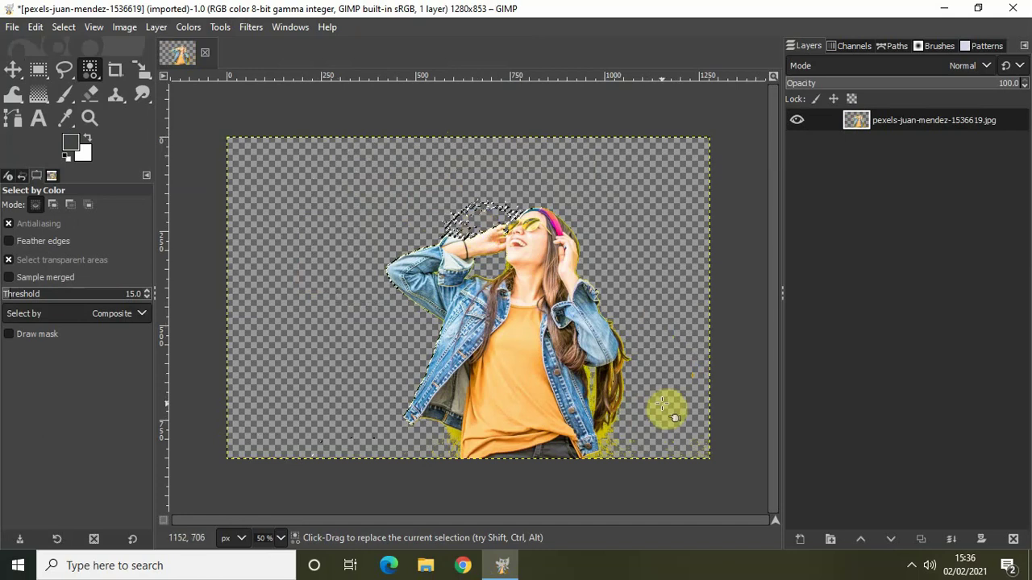
left_click(604, 435)
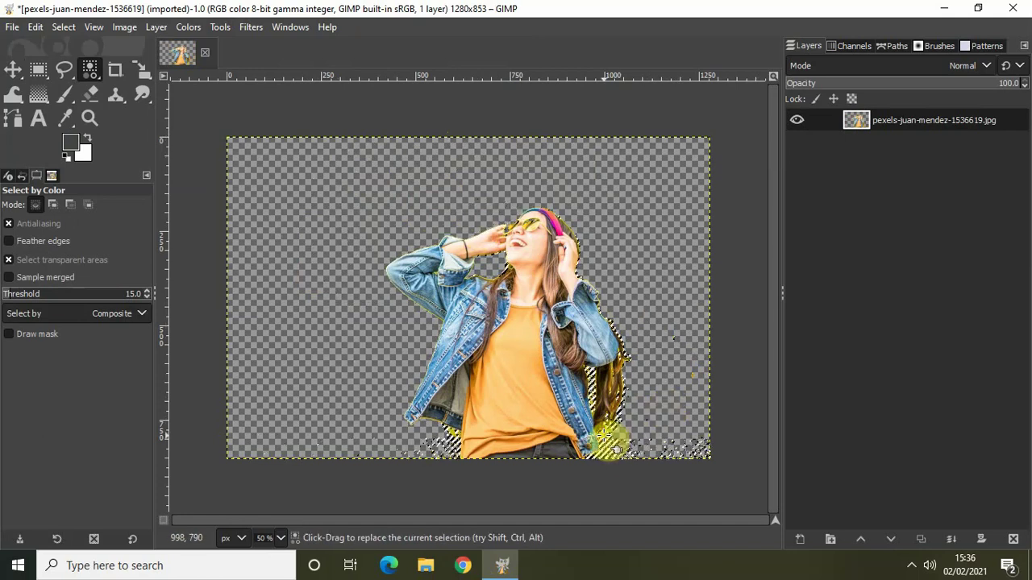
key("Delete")
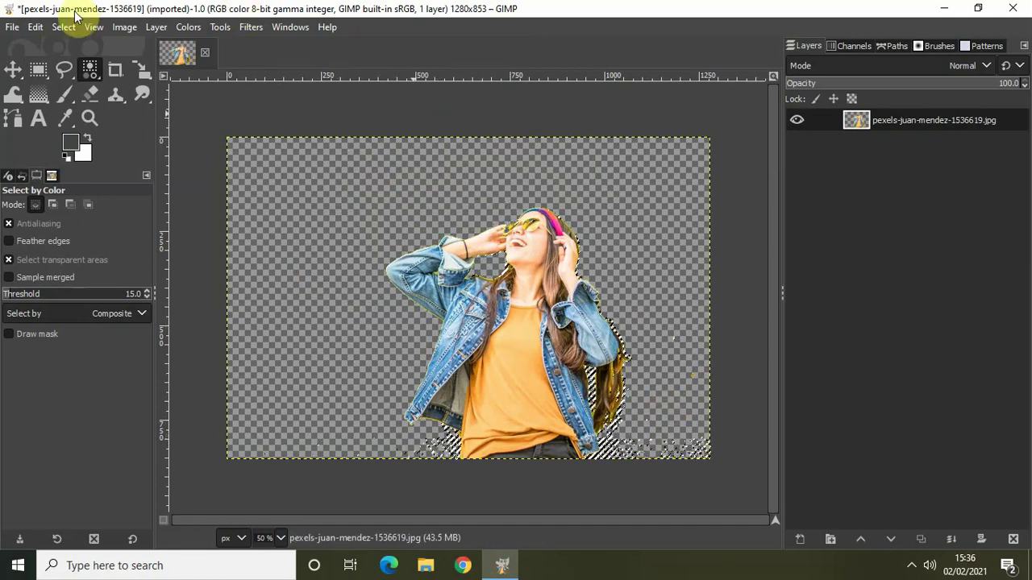
Step: Deselect all, then add a new layer filled with White above the cut-out photo
left_click(64, 26)
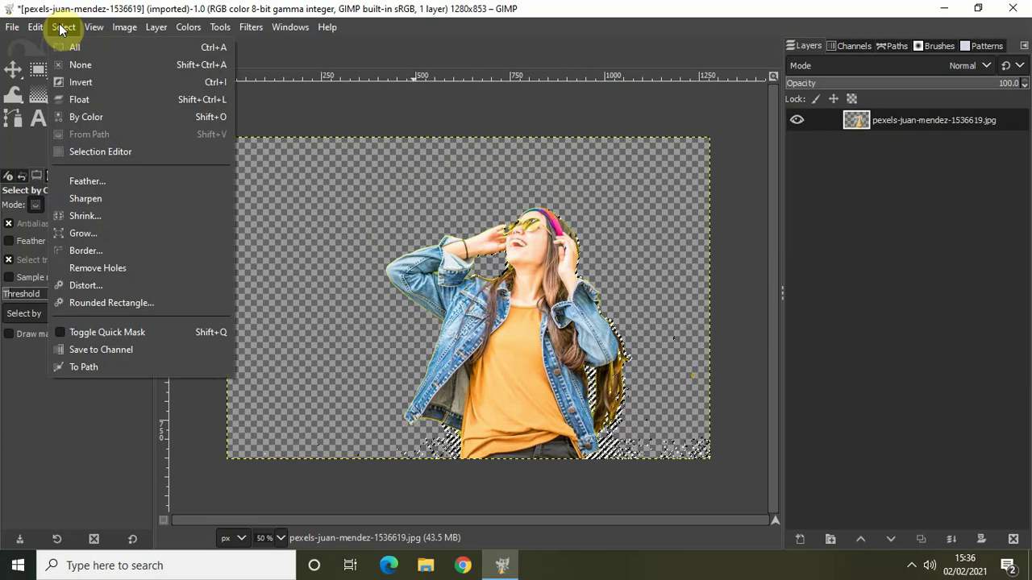
left_click(90, 66)
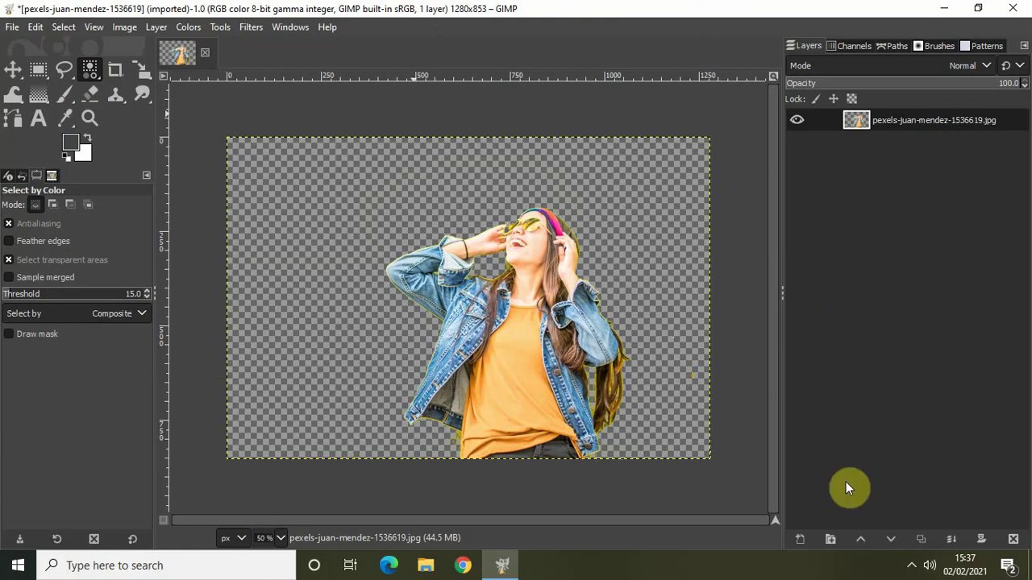
left_click(800, 540)
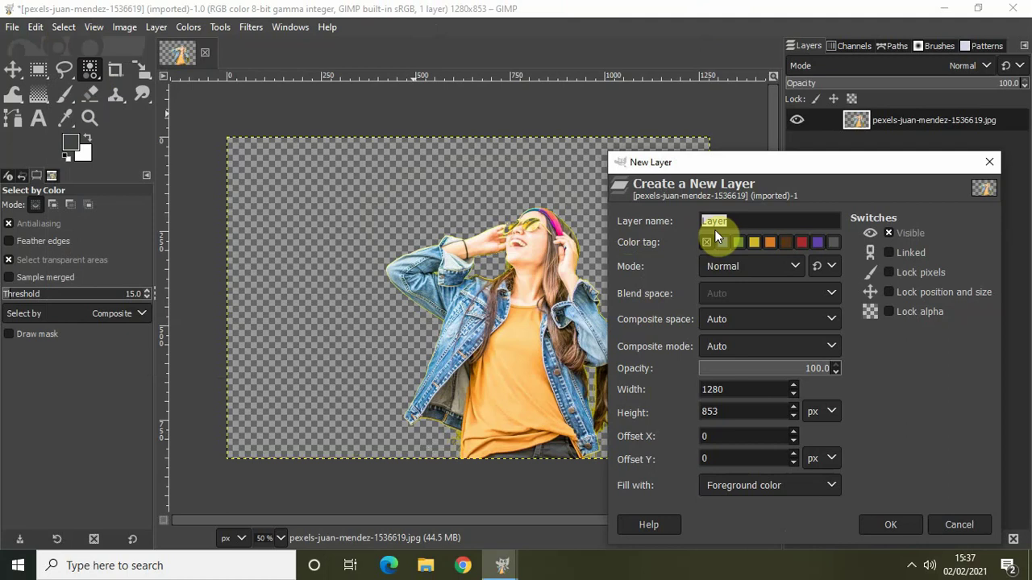
left_click(745, 485)
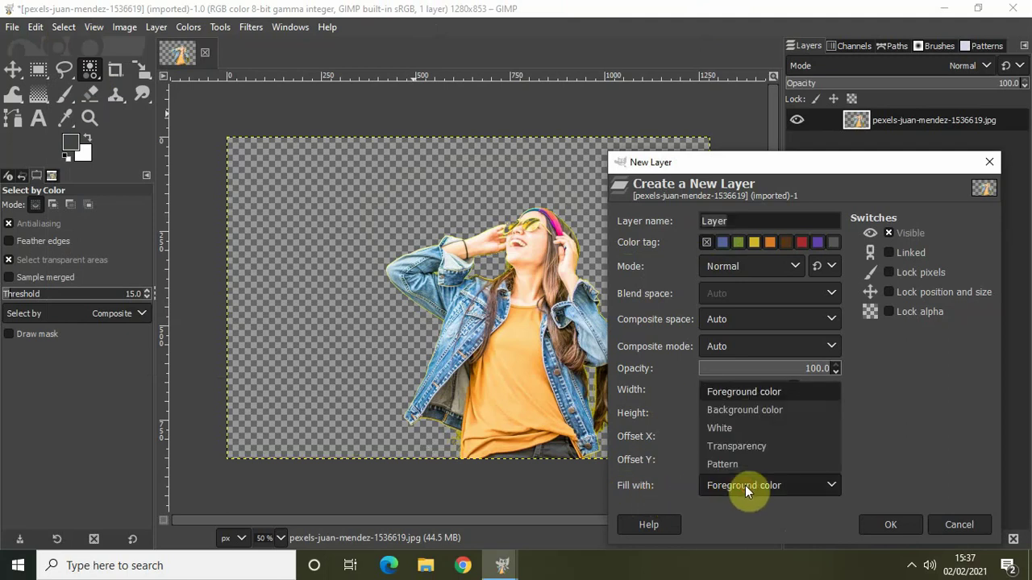
left_click(728, 426)
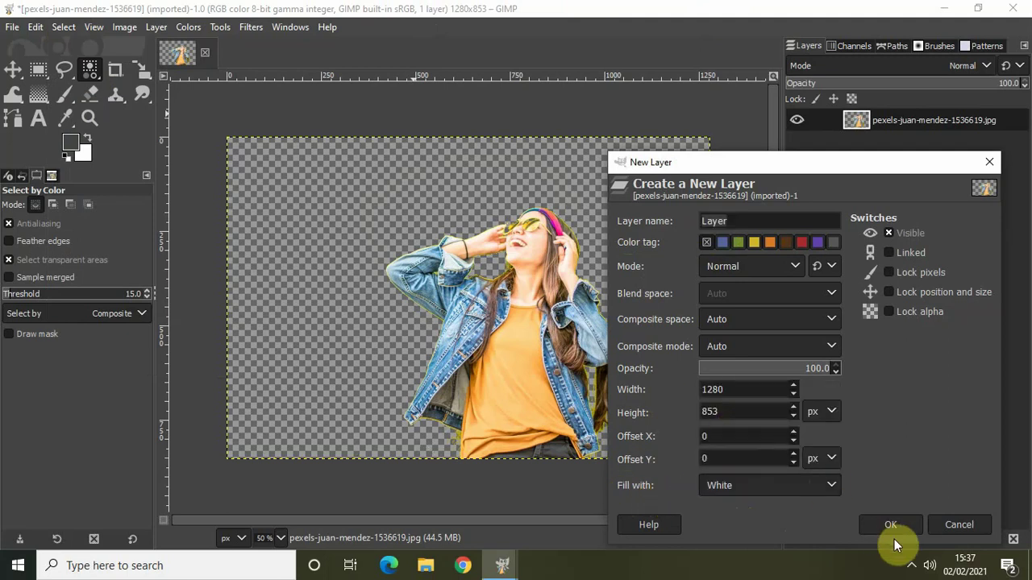
left_click(886, 520)
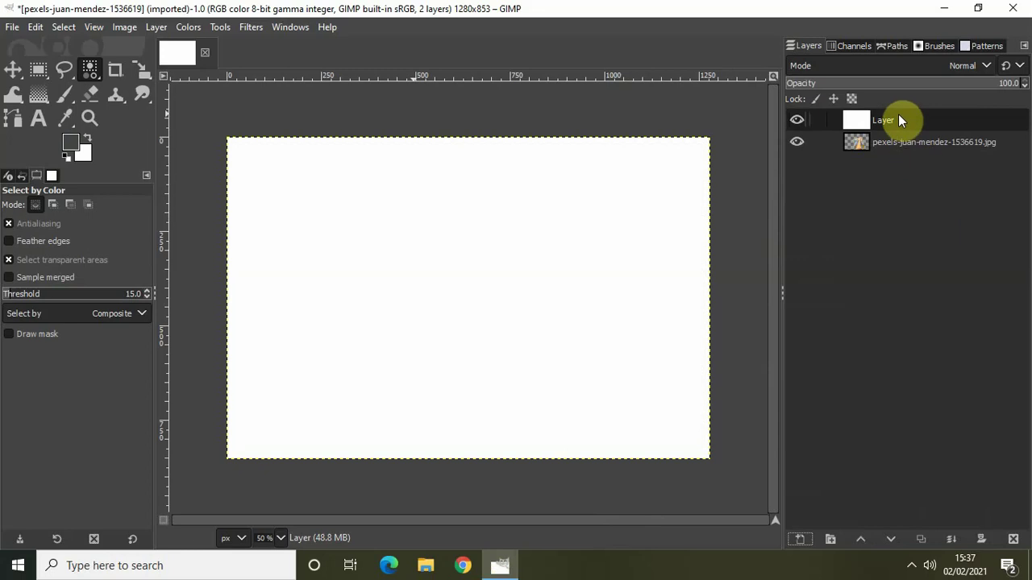
Step: Move the white layer beneath the photo and fill it with foreground colour 6aff7f
left_click_drag(903, 119, 903, 153)
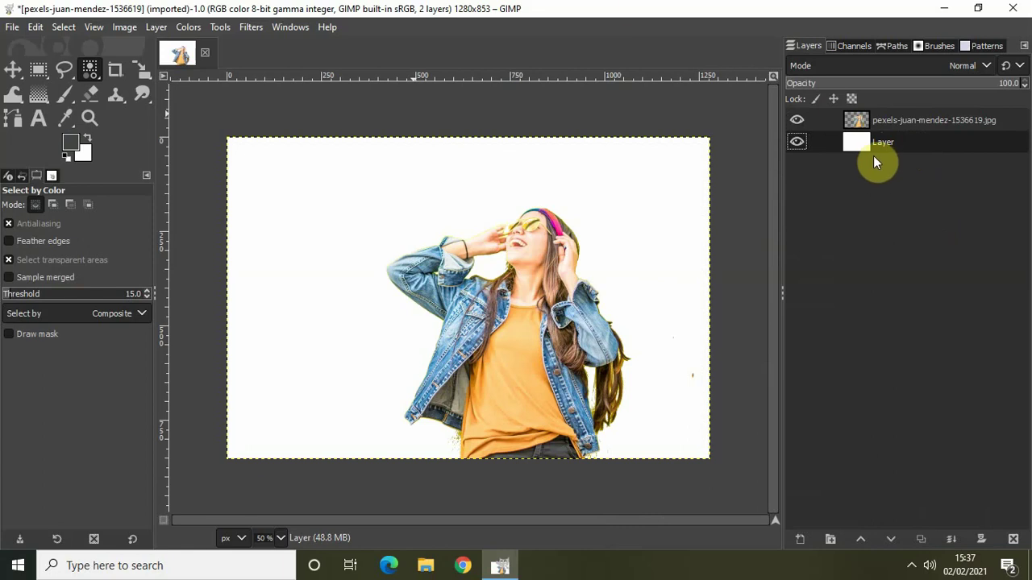
left_click(68, 137)
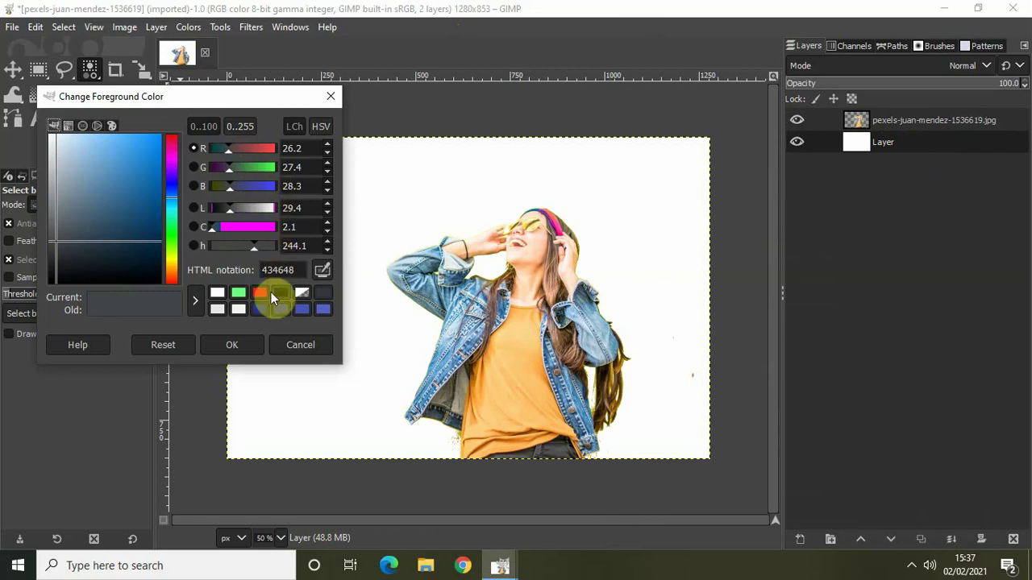
left_click(302, 270)
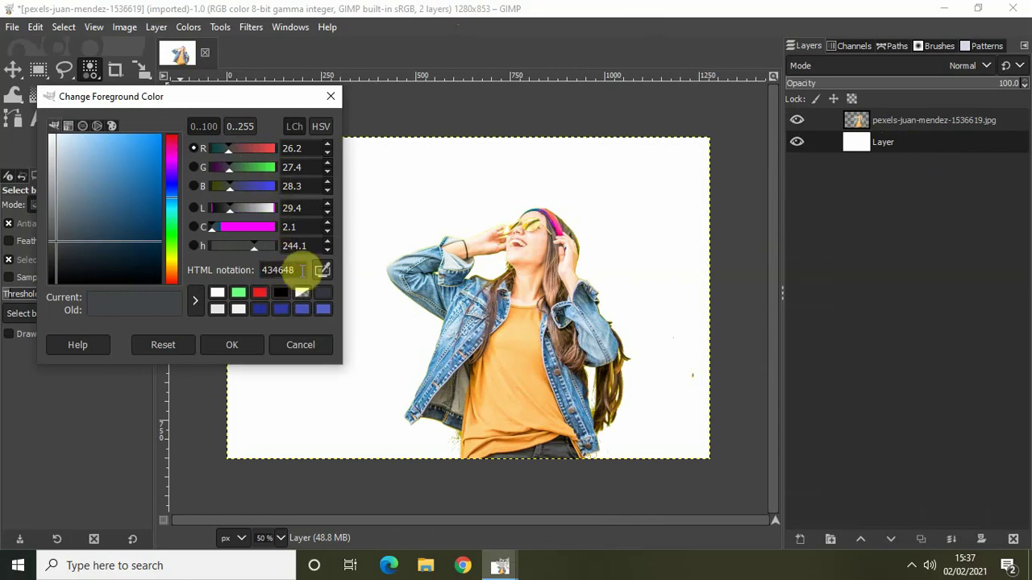
key("BackSpace")
key("BackSpace")
key("BackSpace")
key("BackSpace")
key("BackSpace")
key("BackSpace")
type("00")
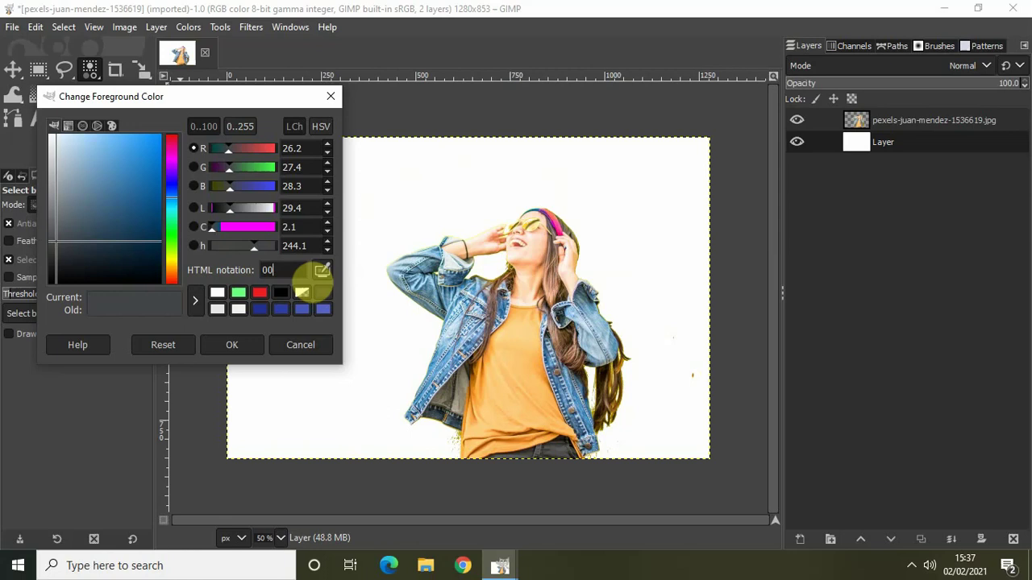
key("BackSpace")
key("BackSpace")
type("6aff7f")
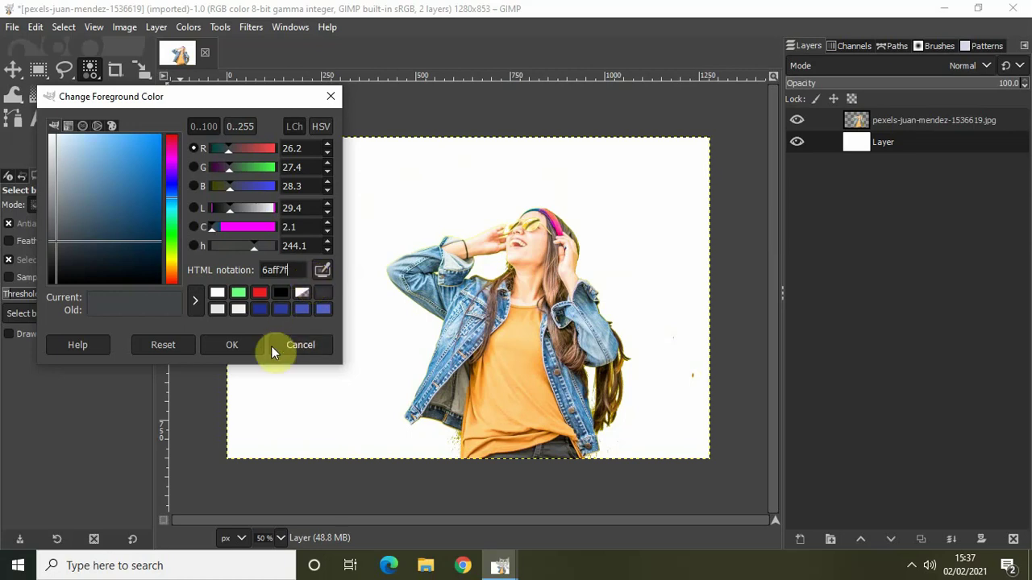
left_click(241, 346)
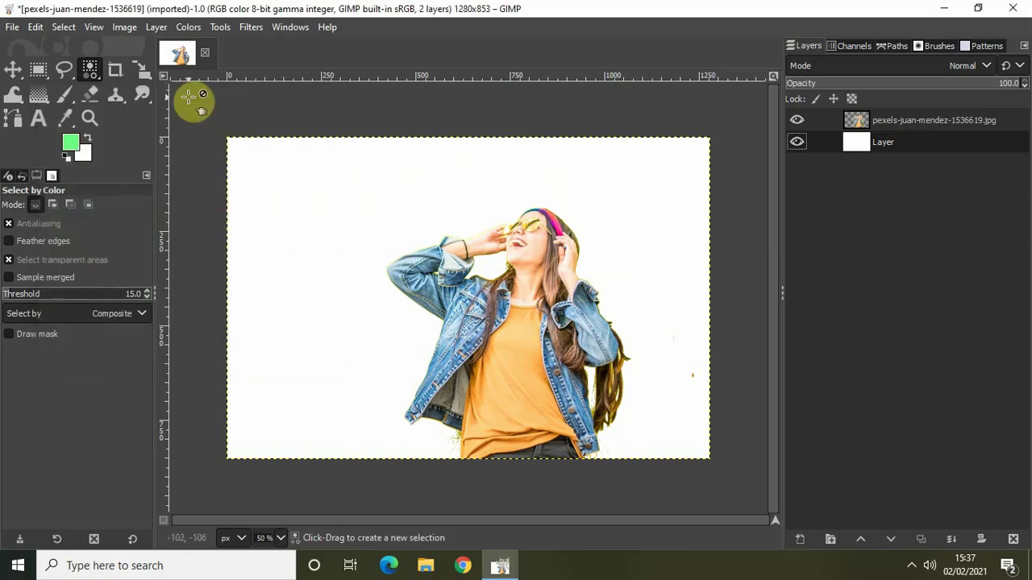
left_click(35, 27)
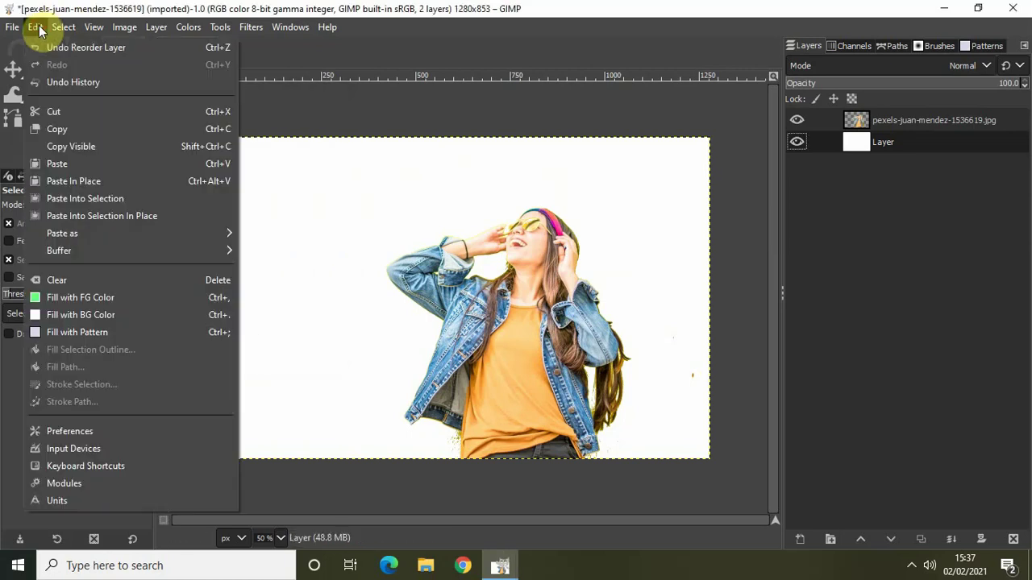
left_click(118, 297)
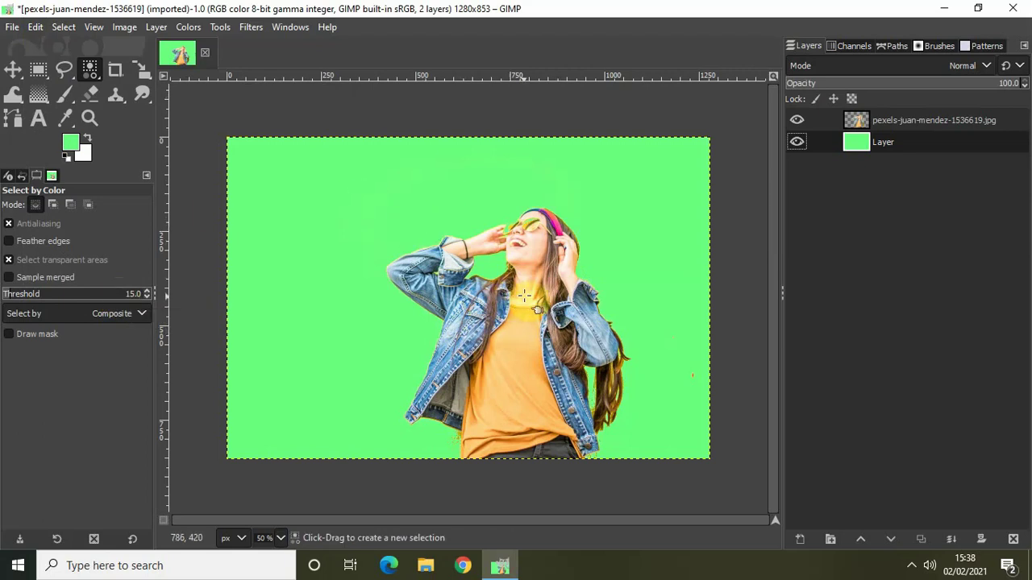
Step: Desaturate the photo layer using Lightness (HSL) mode
left_click(901, 120)
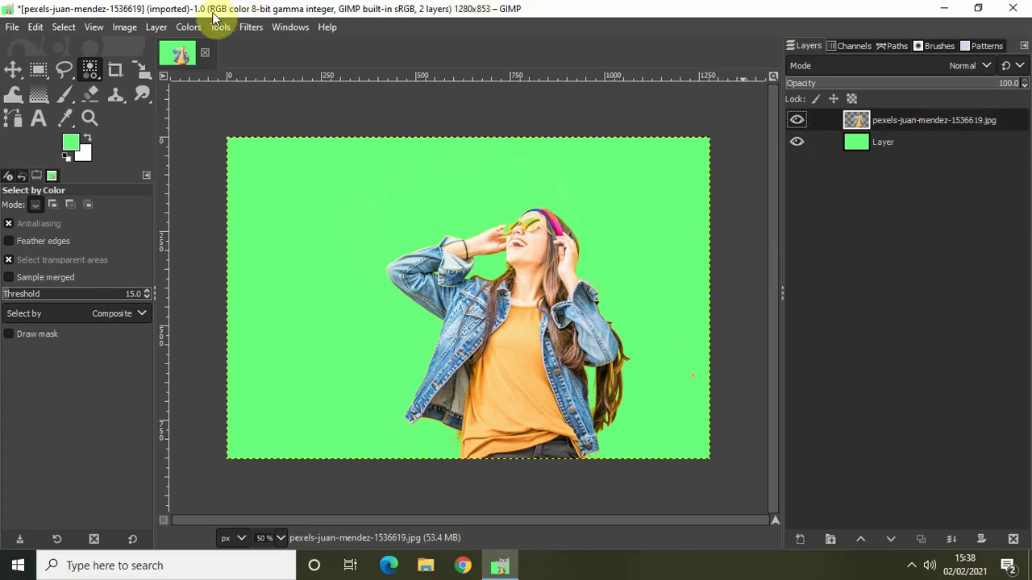
left_click(180, 29)
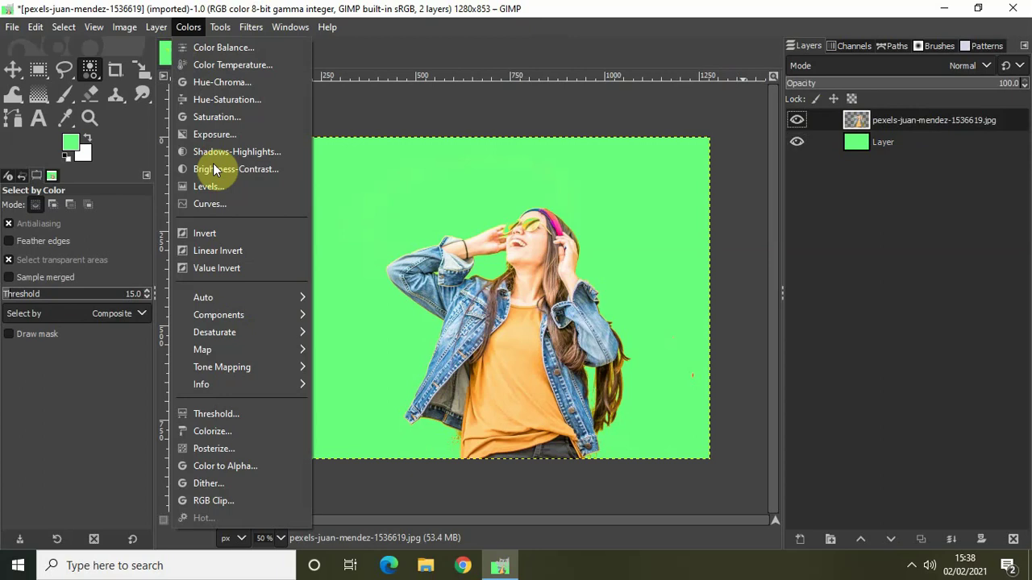
mouse_move(236, 333)
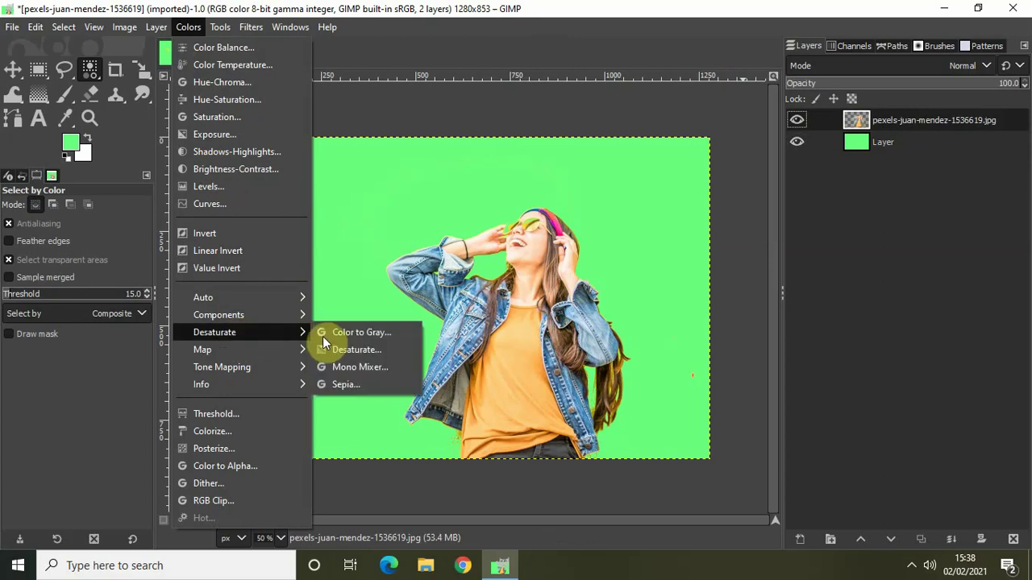
left_click(373, 351)
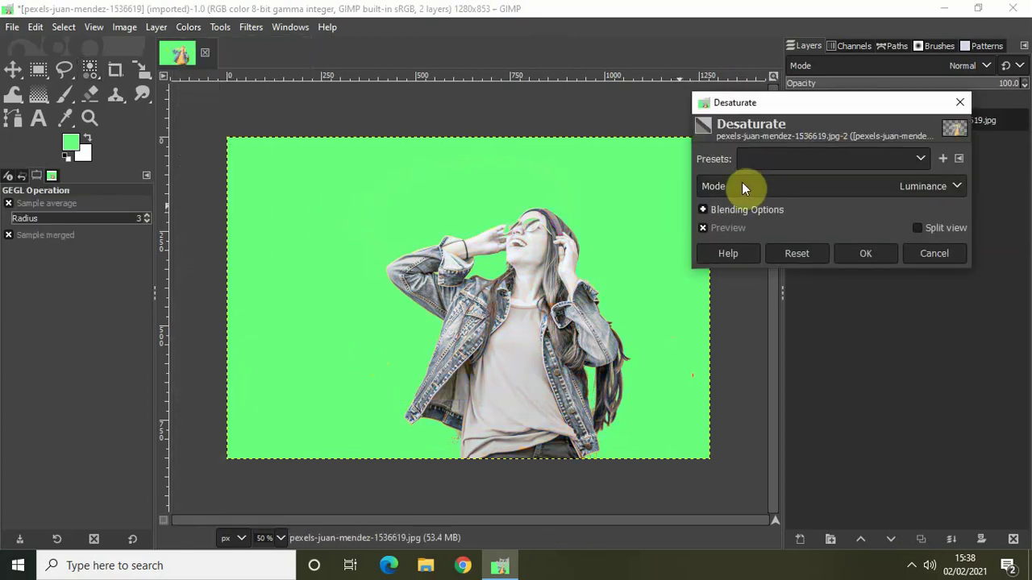
left_click(909, 188)
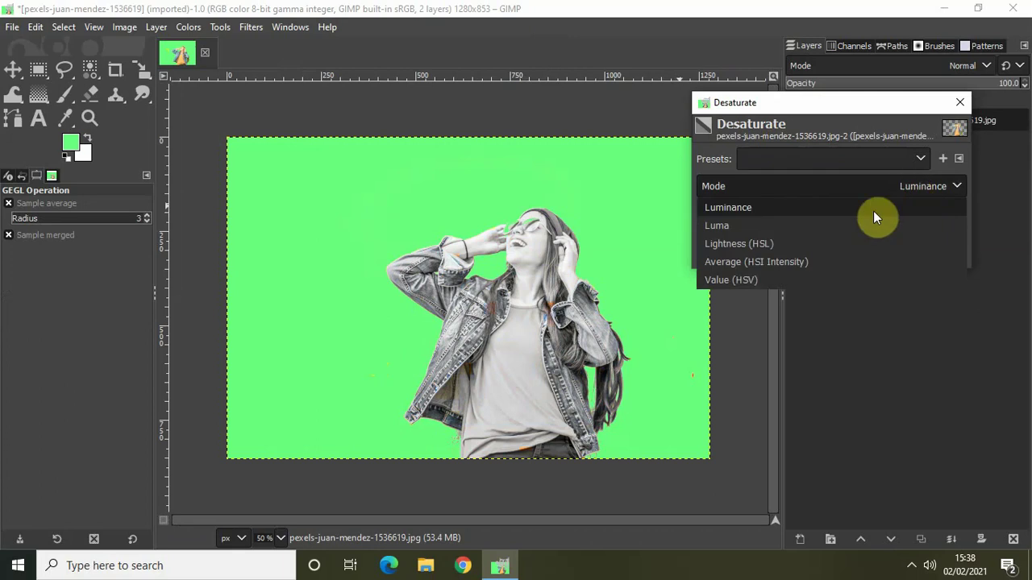
left_click(794, 244)
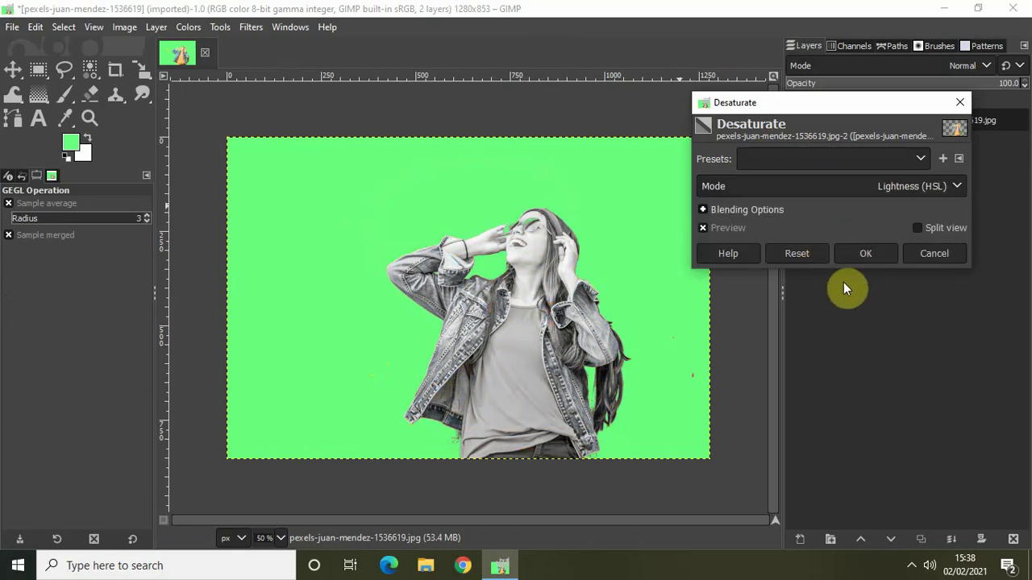
left_click(870, 253)
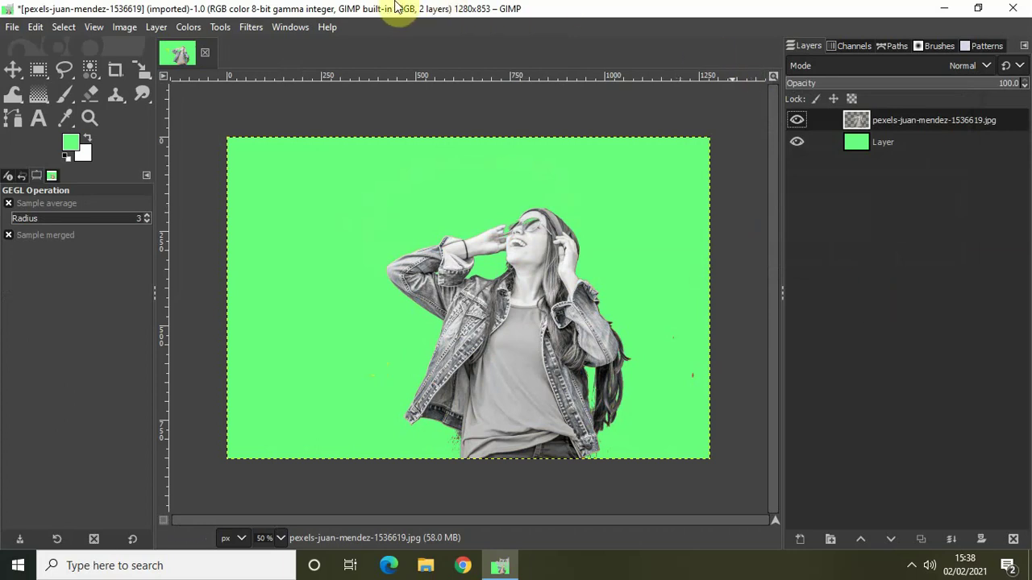
Step: Replace the foreground colour's hex value with blue 0061ab
left_click(75, 140)
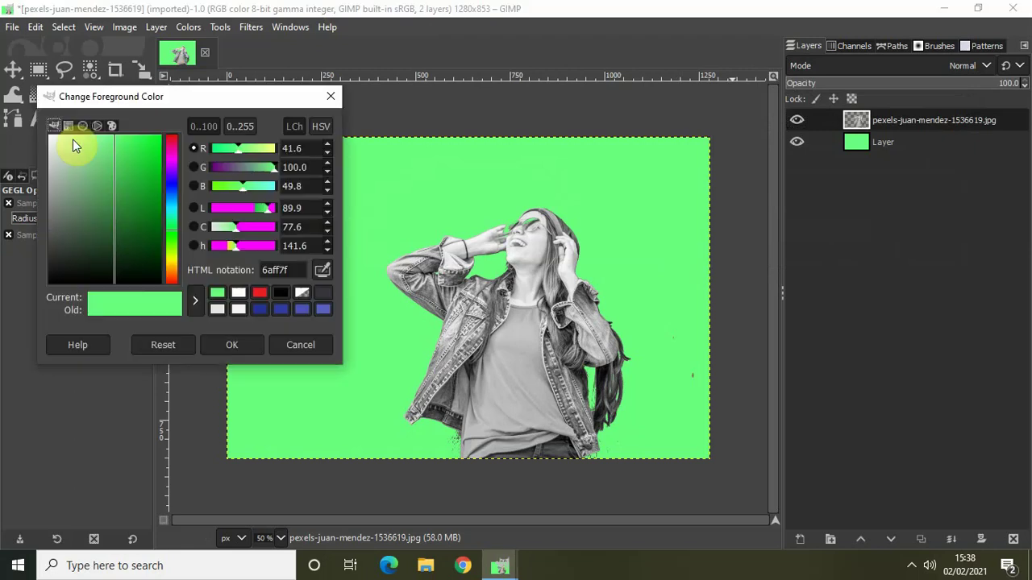
left_click(300, 269)
key("BackSpace")
key("BackSpace")
key("BackSpace")
key("BackSpace")
key("BackSpace")
key("BackSpace")
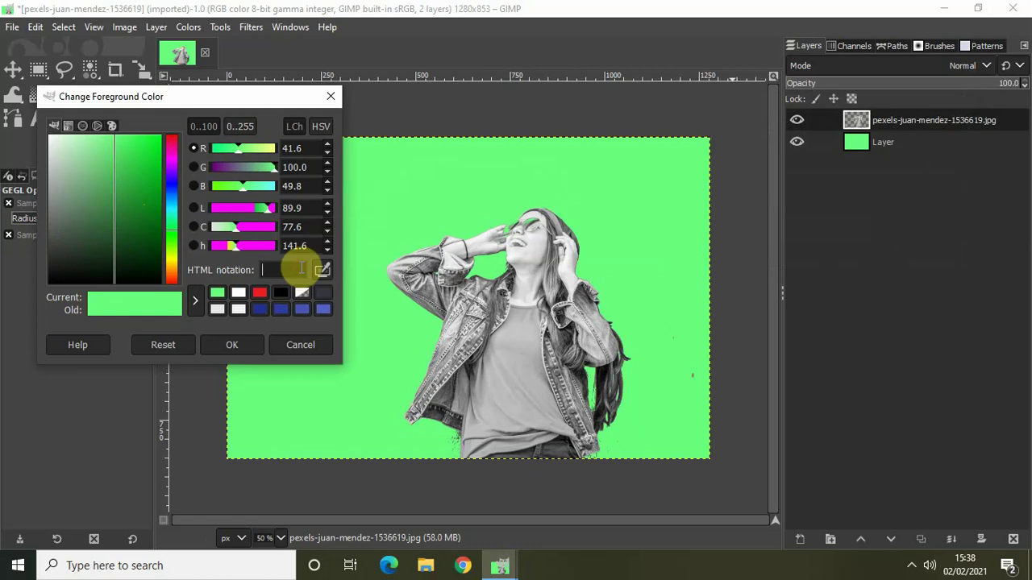
type("00")
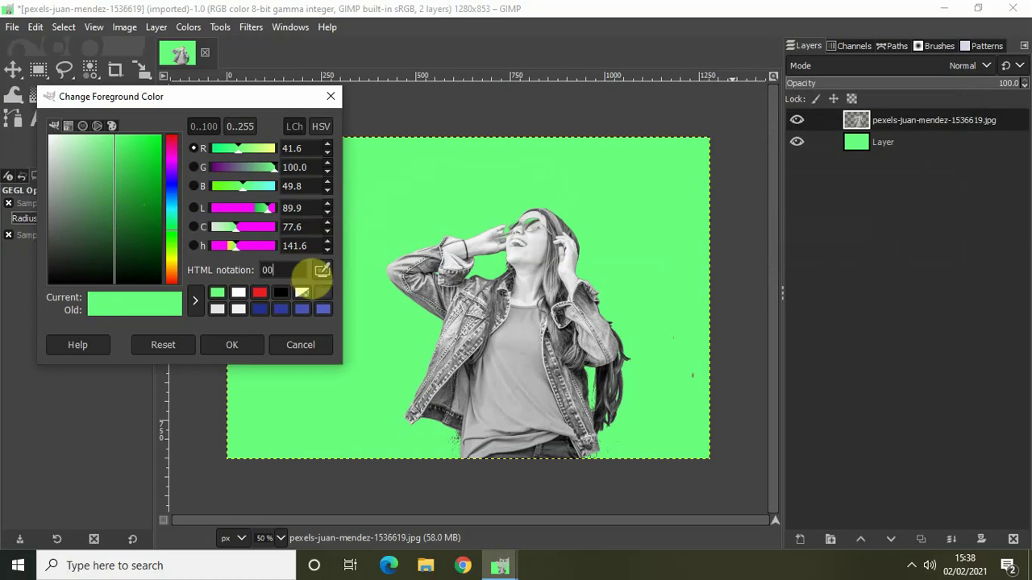
type("61ab")
left_click(233, 346)
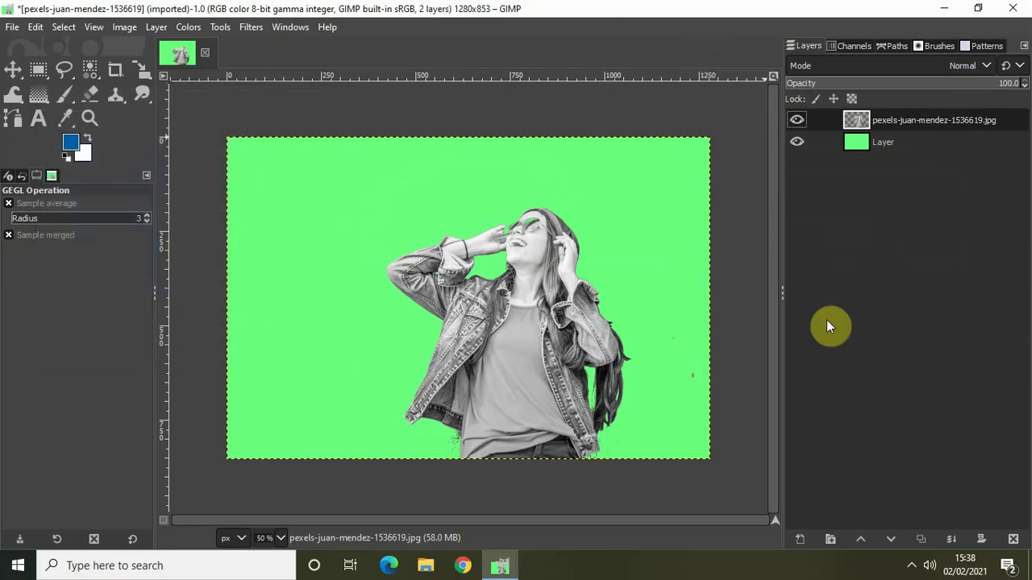
Step: Create a new layer, Layer #1, filled with the blue foreground colour
left_click(798, 540)
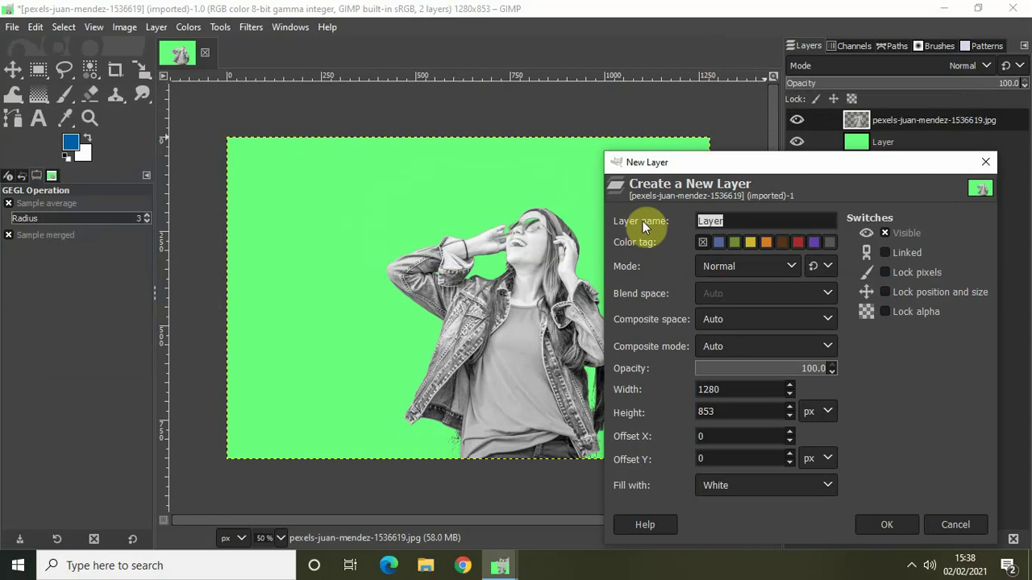
double_click(700, 221)
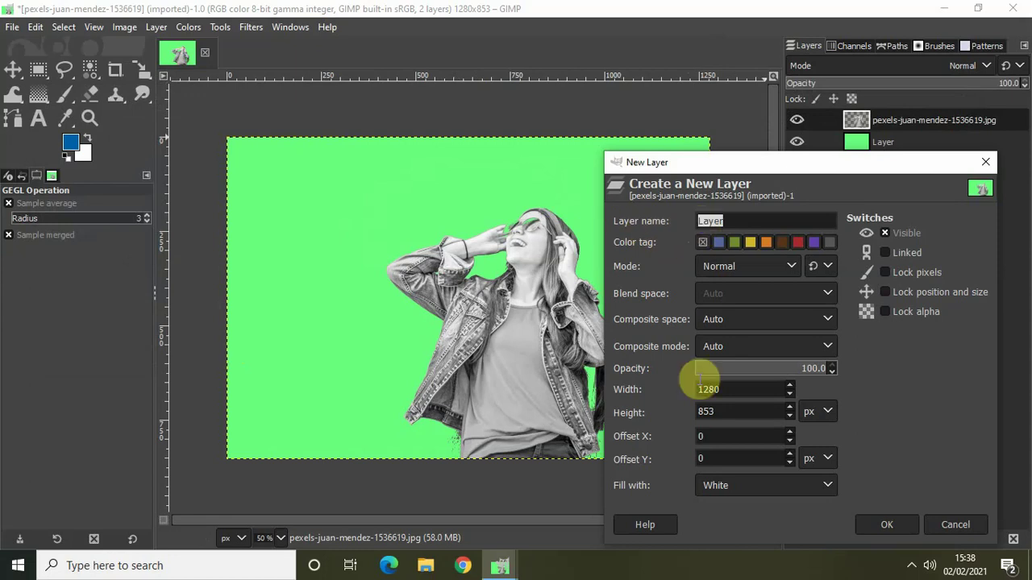
left_click(745, 486)
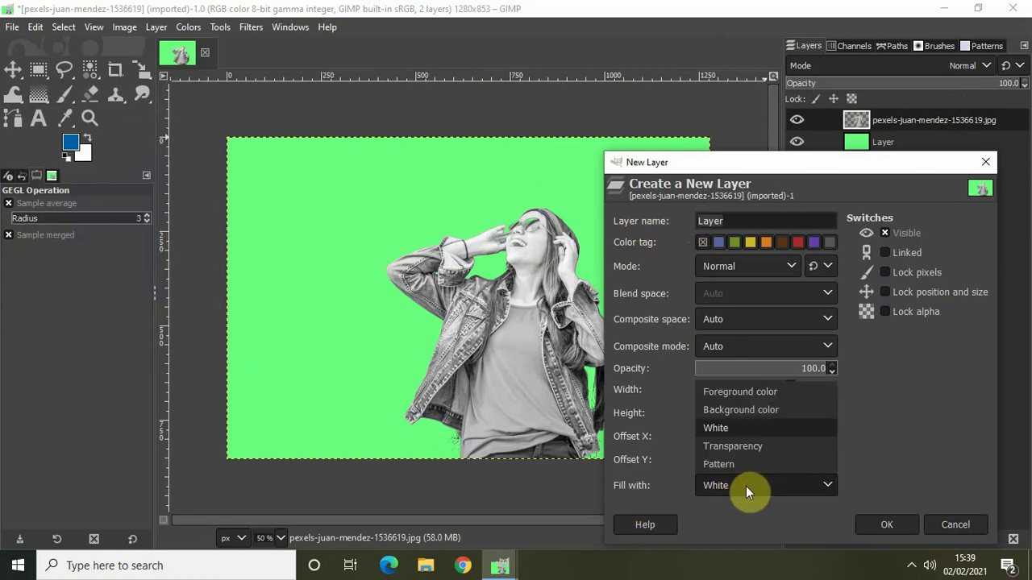
left_click(738, 394)
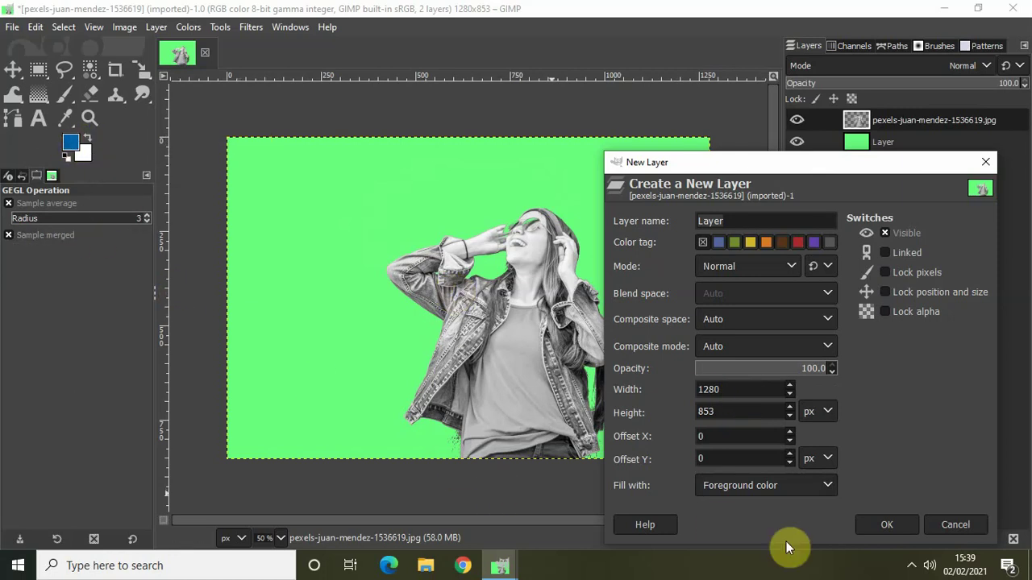
left_click(884, 524)
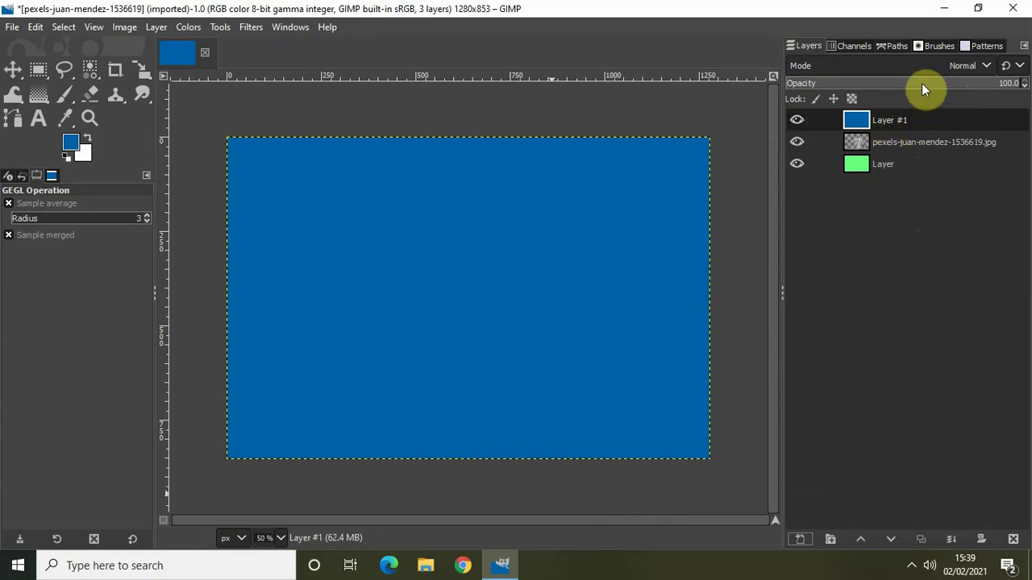
Step: Set Layer #1 to Lighten only mode and merge it down into the photo
left_click(952, 65)
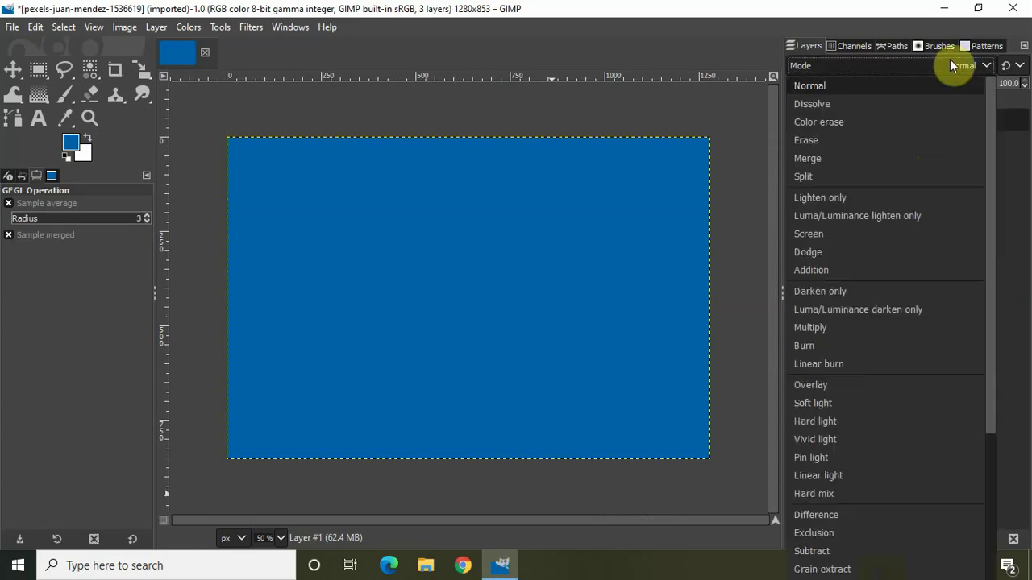
left_click(855, 199)
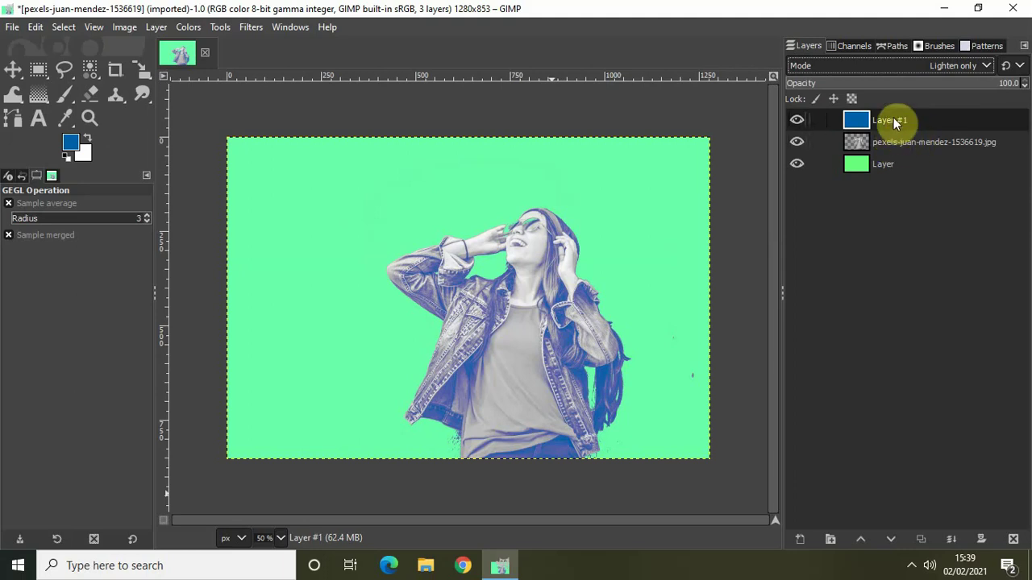
right_click(893, 119)
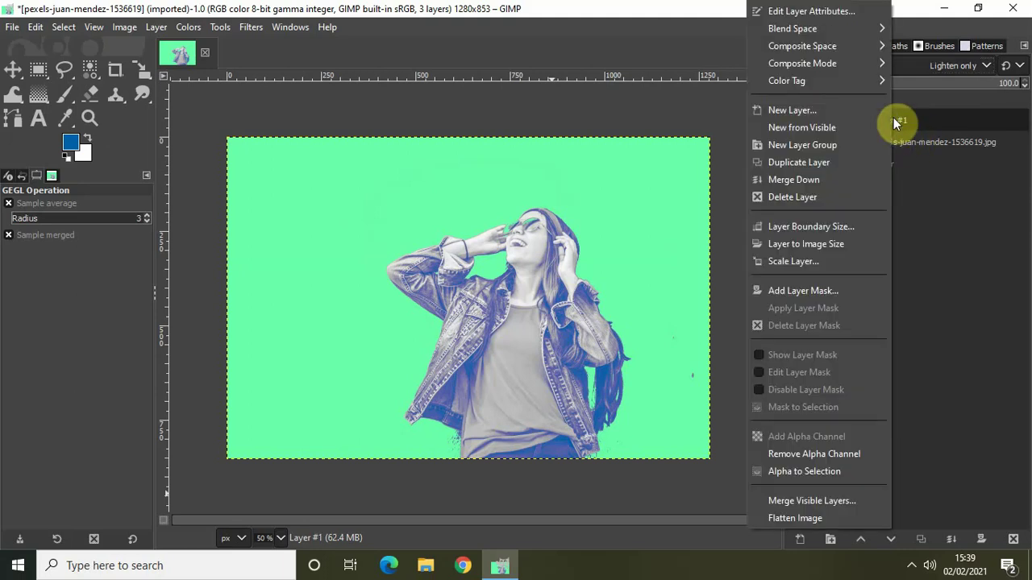
left_click(810, 181)
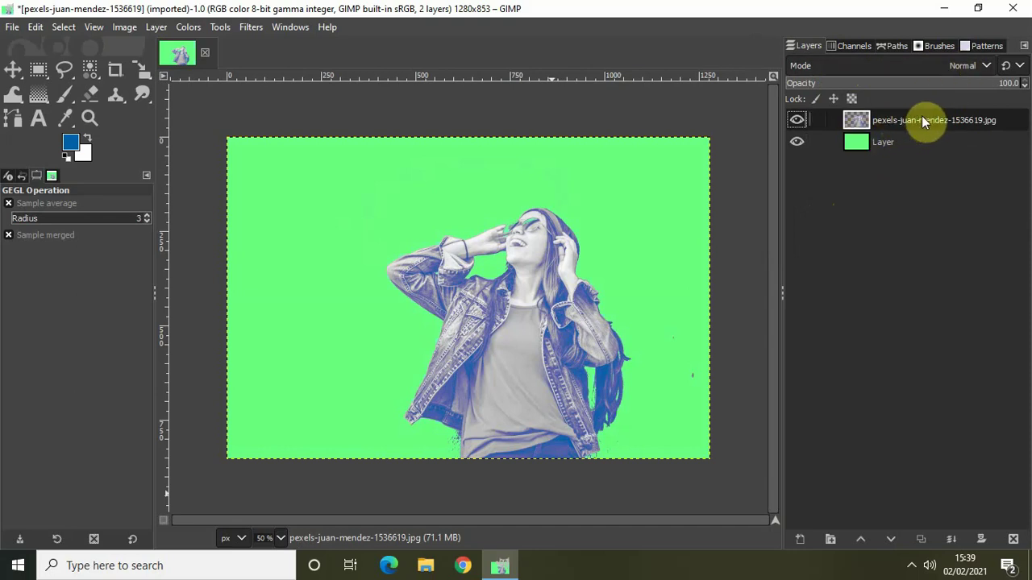
Step: Switch the photo layer's blend mode to Darken only
left_click(959, 67)
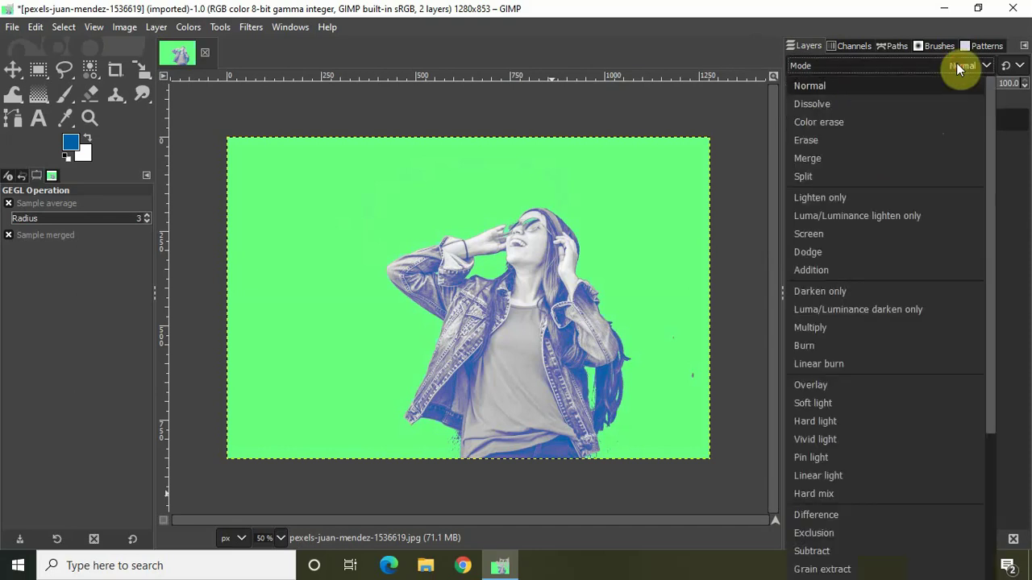
left_click(845, 293)
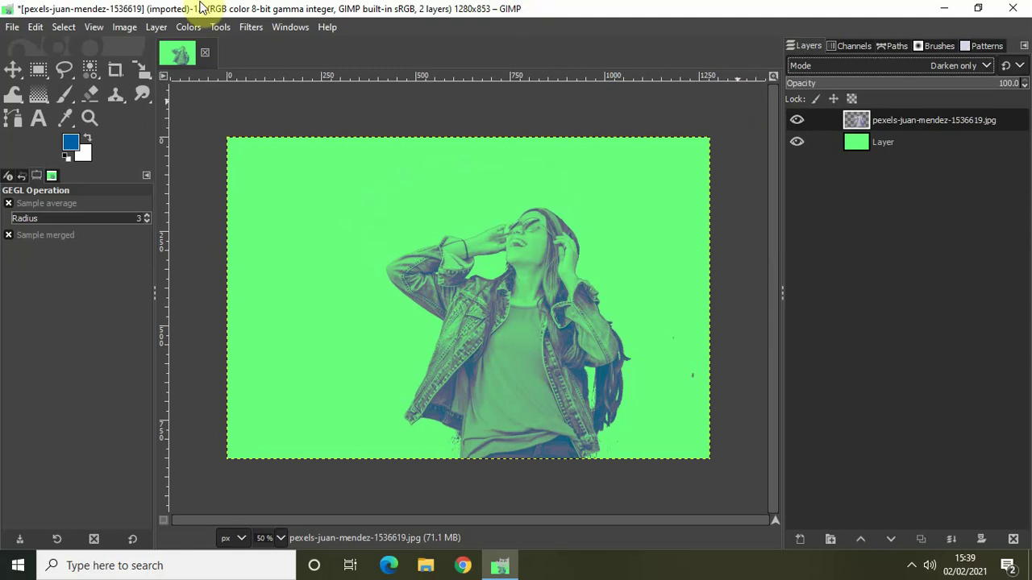
Step: Apply an S-shaped Curves adjustment, raising the highlights and pulling the shadows down
left_click(186, 27)
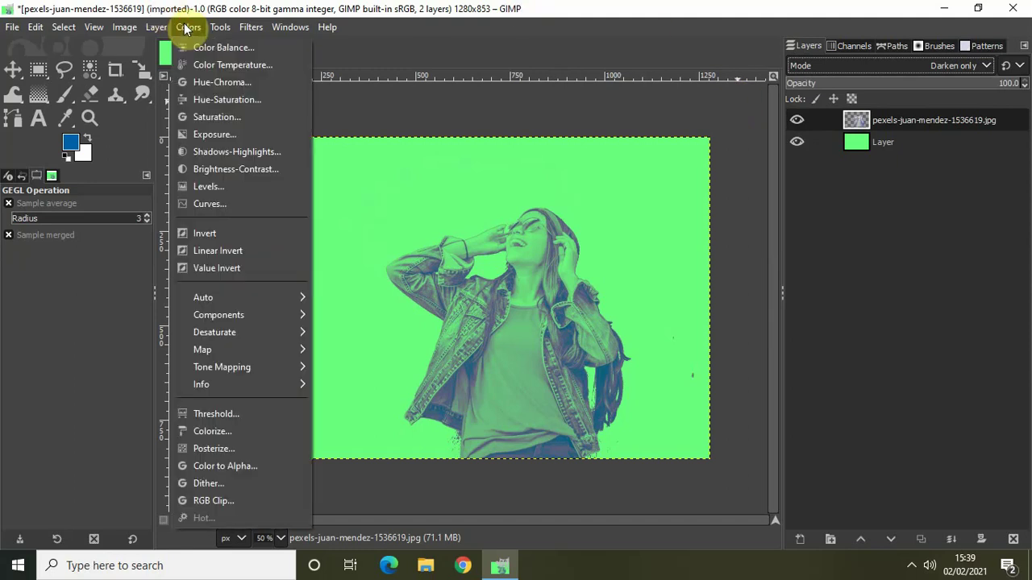
left_click(203, 205)
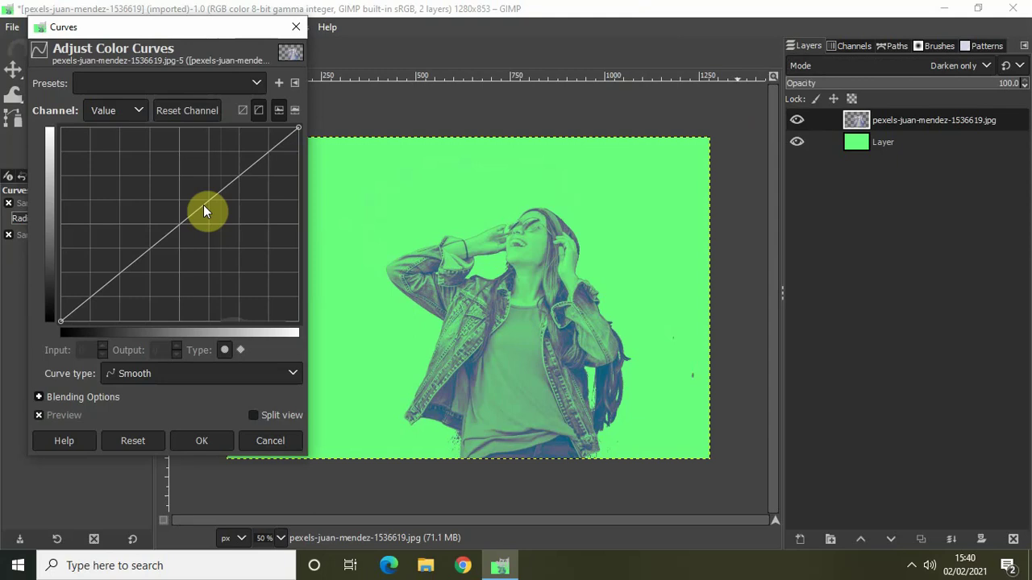
left_click(287, 138)
left_click_drag(288, 138, 259, 130)
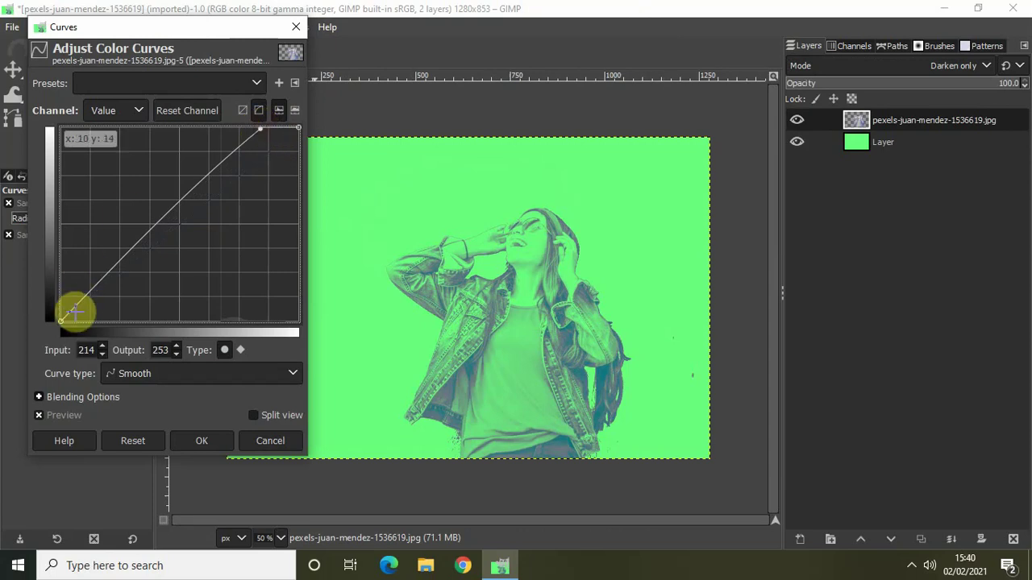
left_click_drag(85, 295, 125, 299)
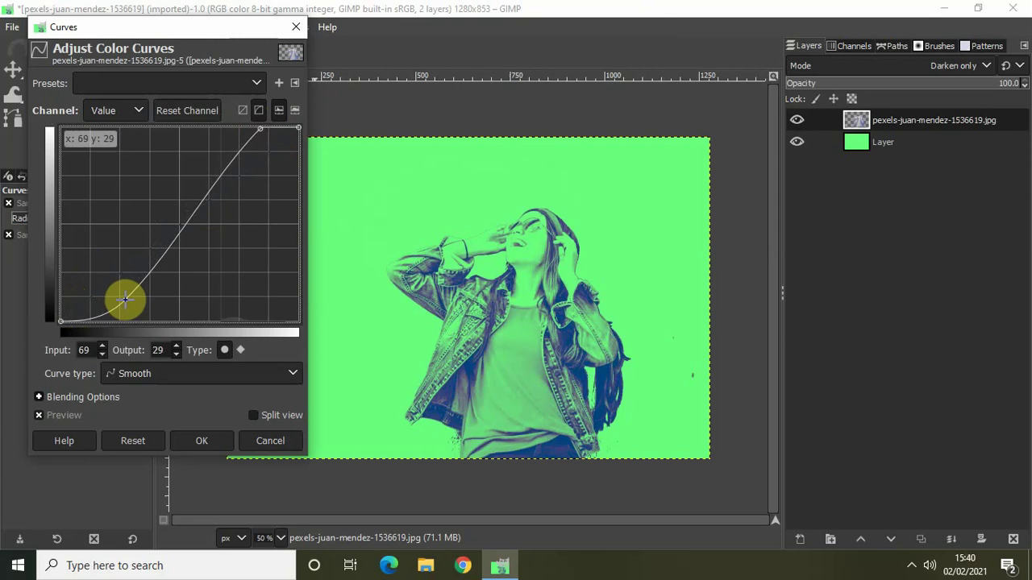
left_click(211, 437)
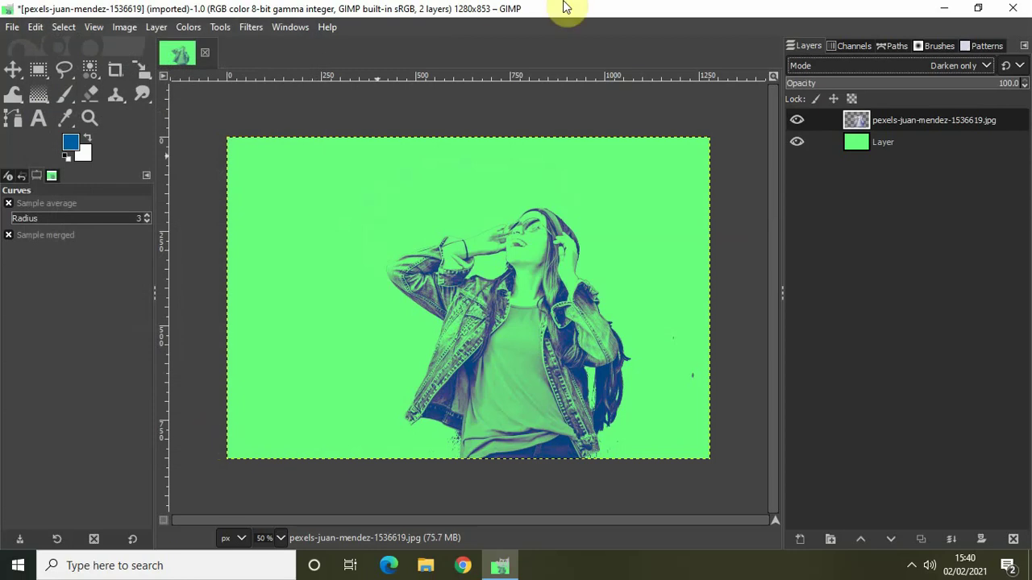